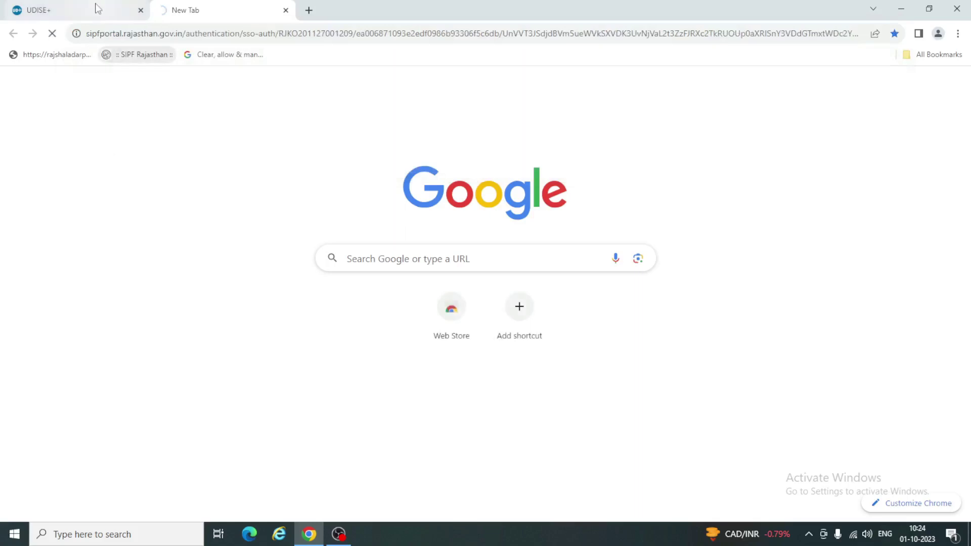
# Open the UDISE+ Students Module for RAJASTHAN from Login for All Modules.
pyautogui.click(93, 8)
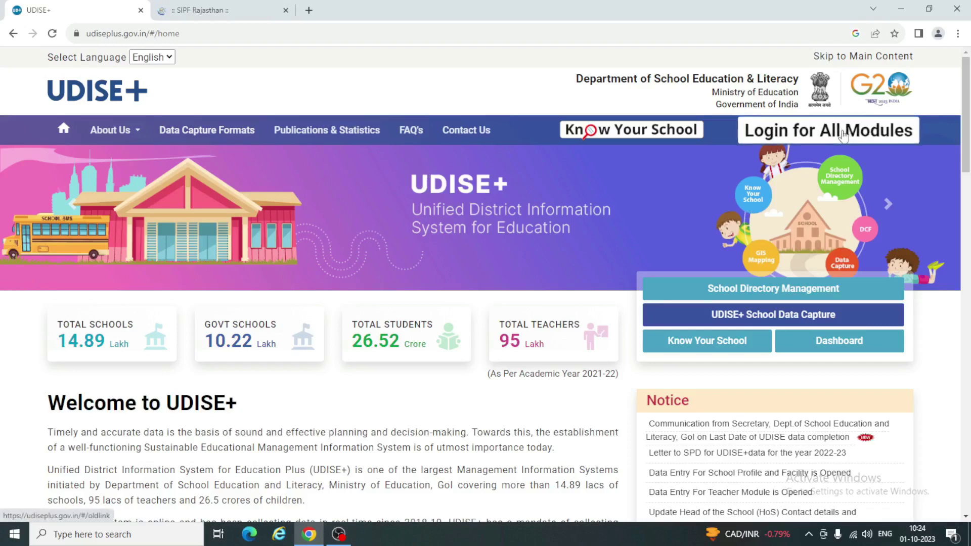
pyautogui.click(843, 135)
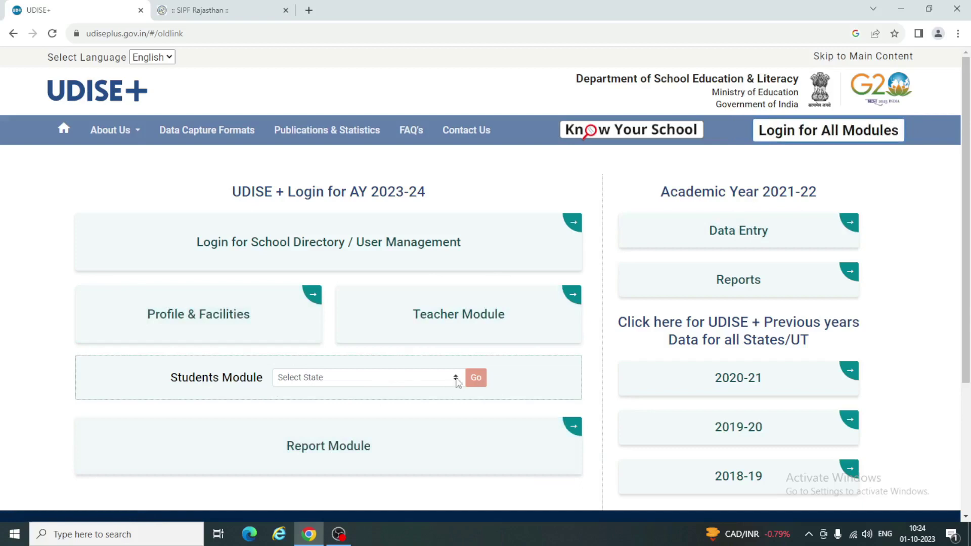
pyautogui.click(402, 379)
pyautogui.scroll(-3, 364, 303)
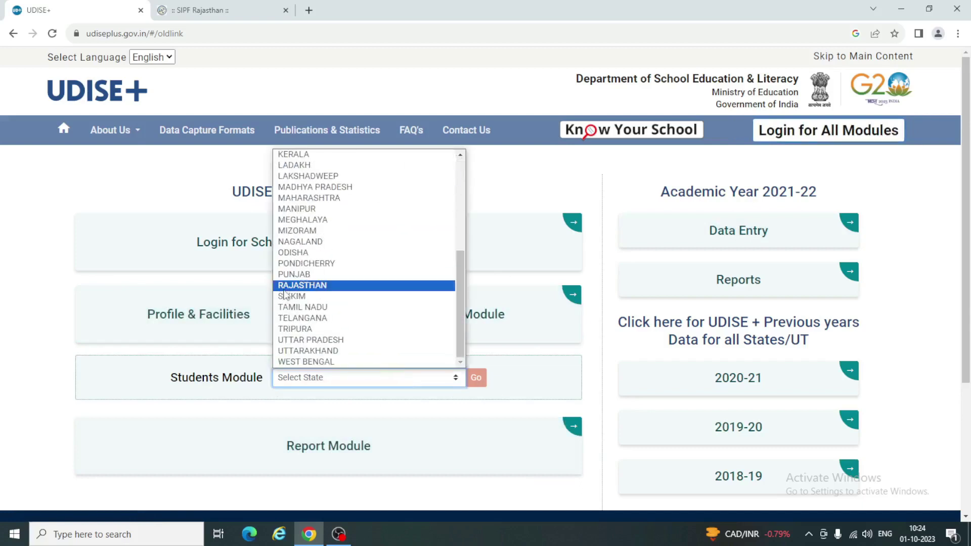
pyautogui.click(298, 285)
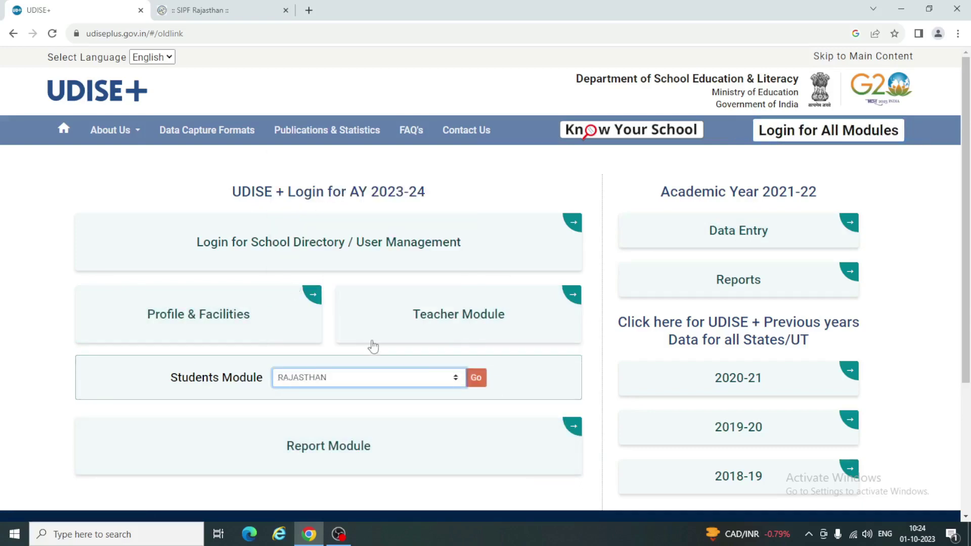
pyautogui.click(477, 378)
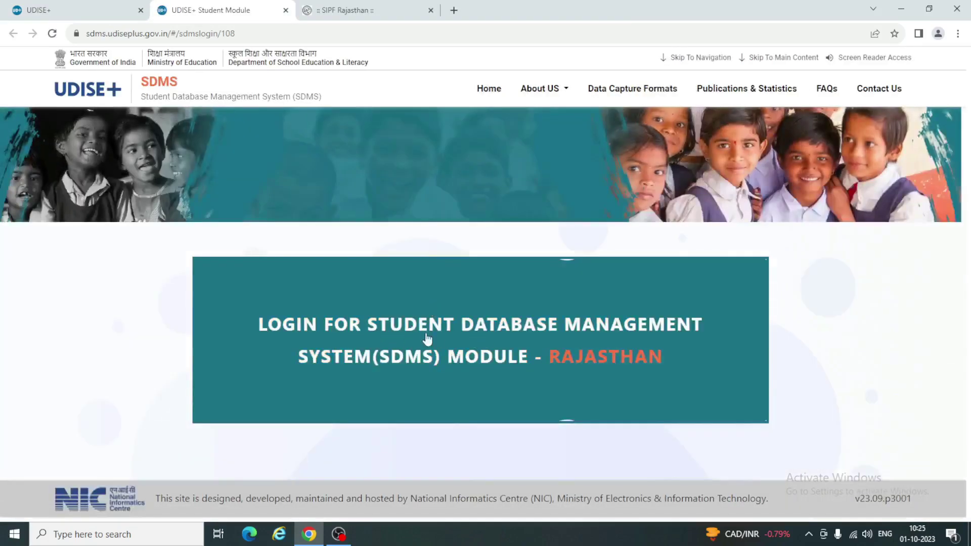
# Go to the Rajasthan SDMS sign-in form and enter the school's user ID.
pyautogui.click(573, 357)
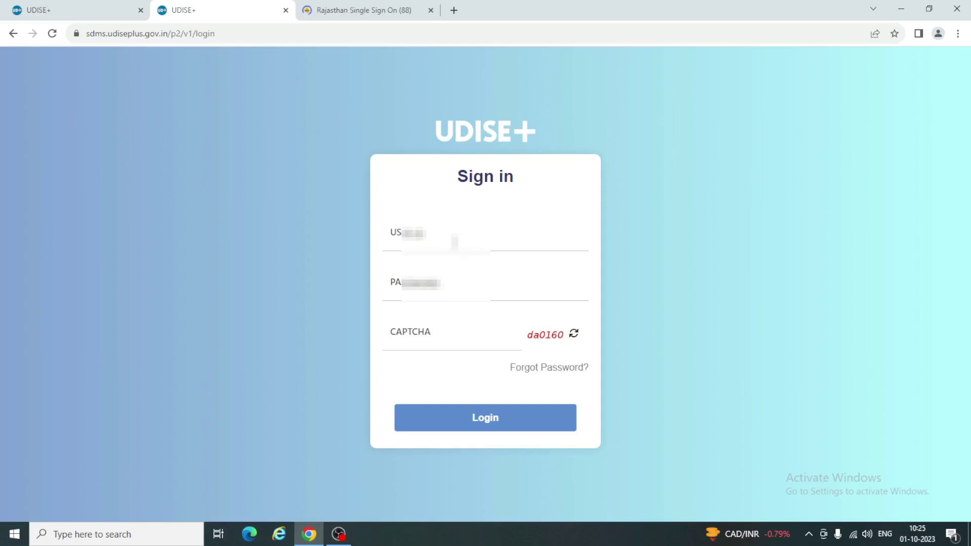
pyautogui.click(363, 10)
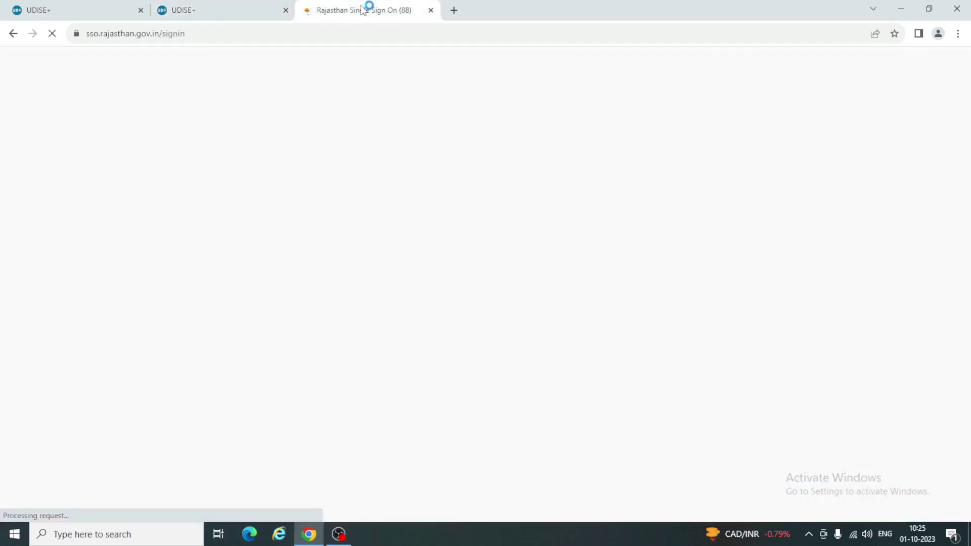
pyautogui.click(202, 10)
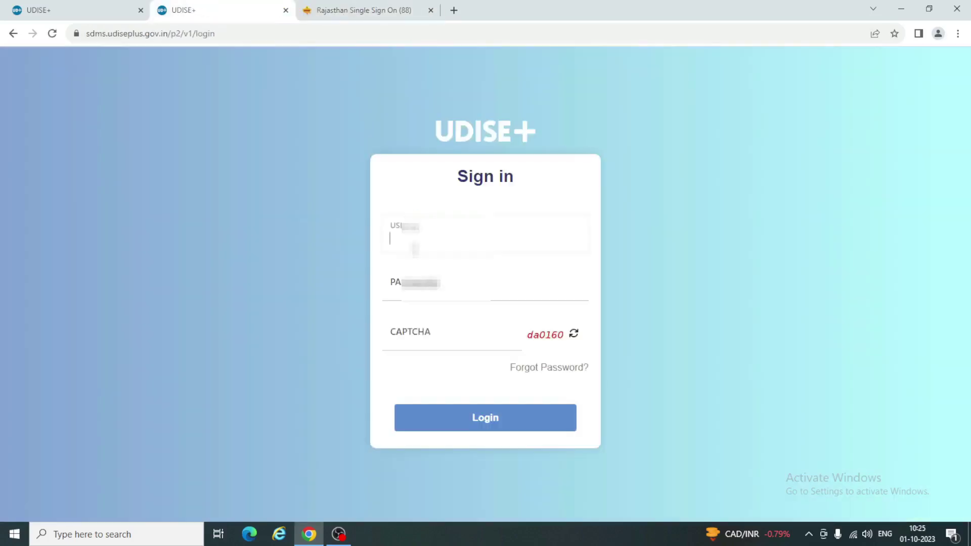
pyautogui.write('08110102')
pyautogui.press('Tab')
pyautogui.hotkey('shift', 'Tab')
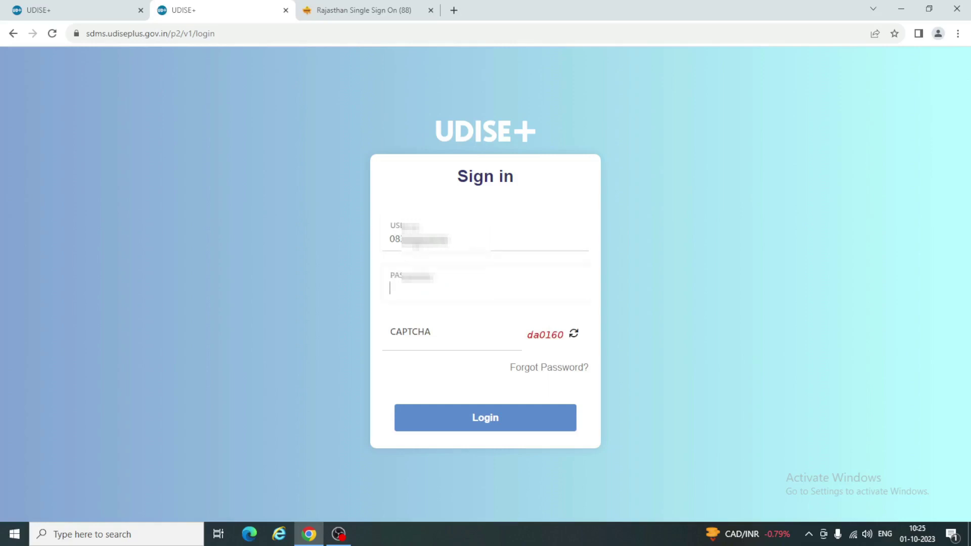
# Enter the account password and the captcha code, then log in.
pyautogui.press('Tab')
pyautogui.write('•')
pyautogui.press('BackSpace')
pyautogui.write('••••••••')
pyautogui.click(425, 344)
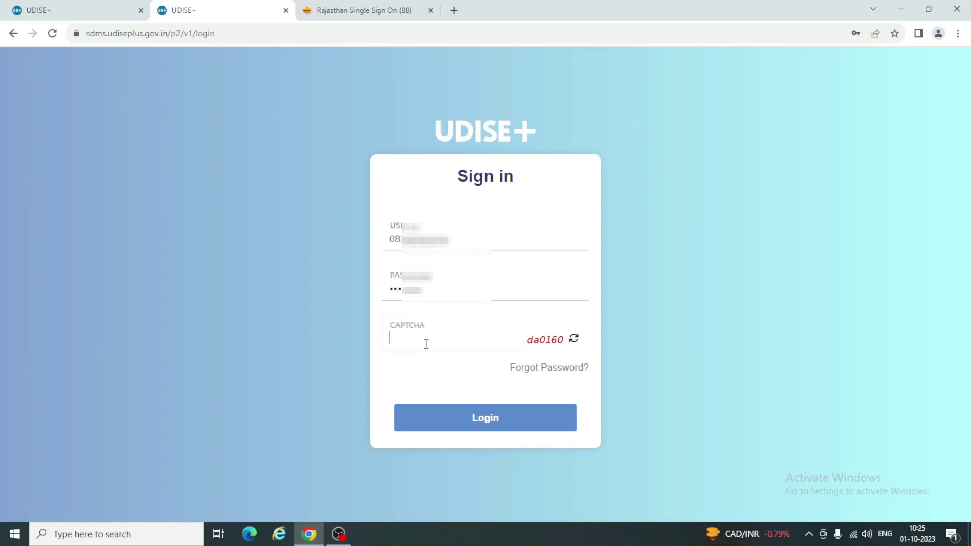
pyautogui.write('da0160')
pyautogui.click(488, 420)
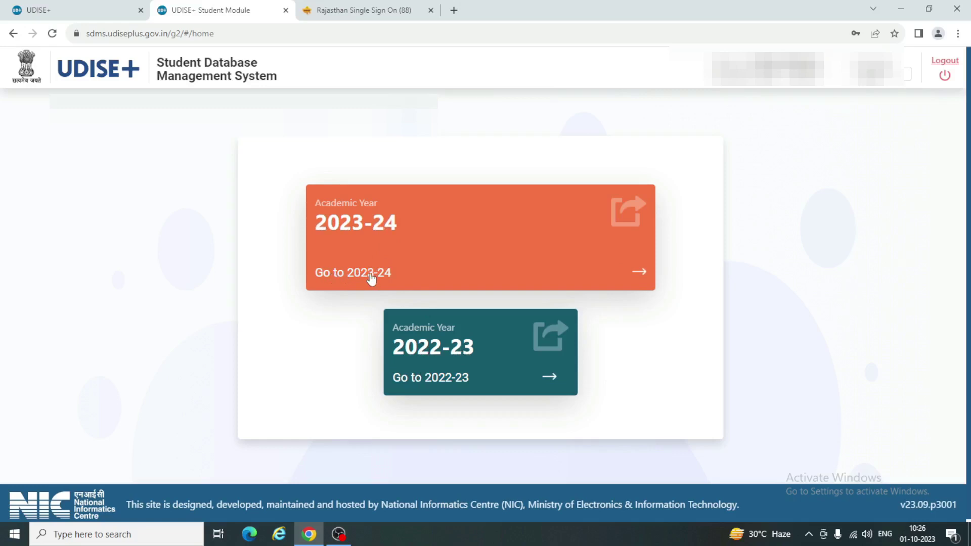
# Choose the 2023-24 academic year to open its school dashboard.
pyautogui.click(639, 277)
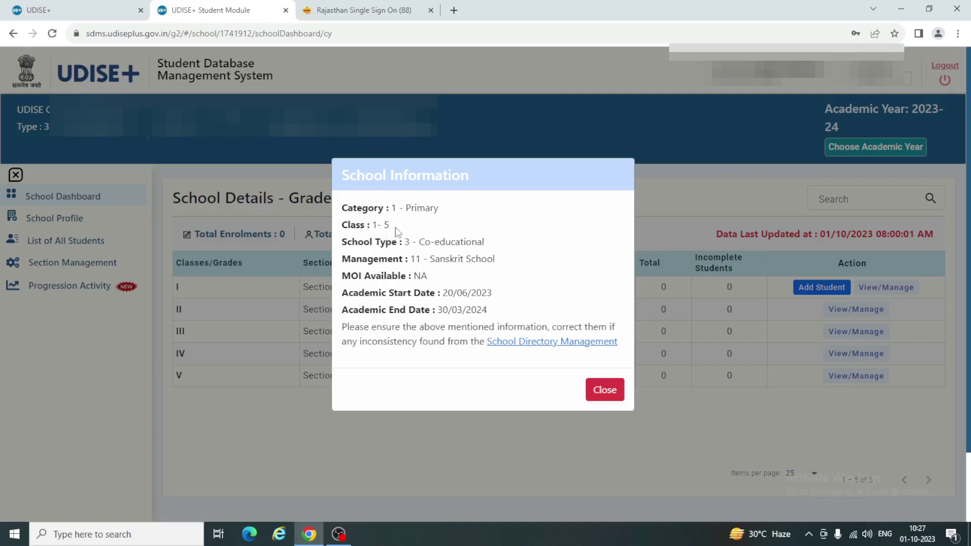
# Close the School Information popup and go to the Progression Activity page.
pyautogui.click(607, 393)
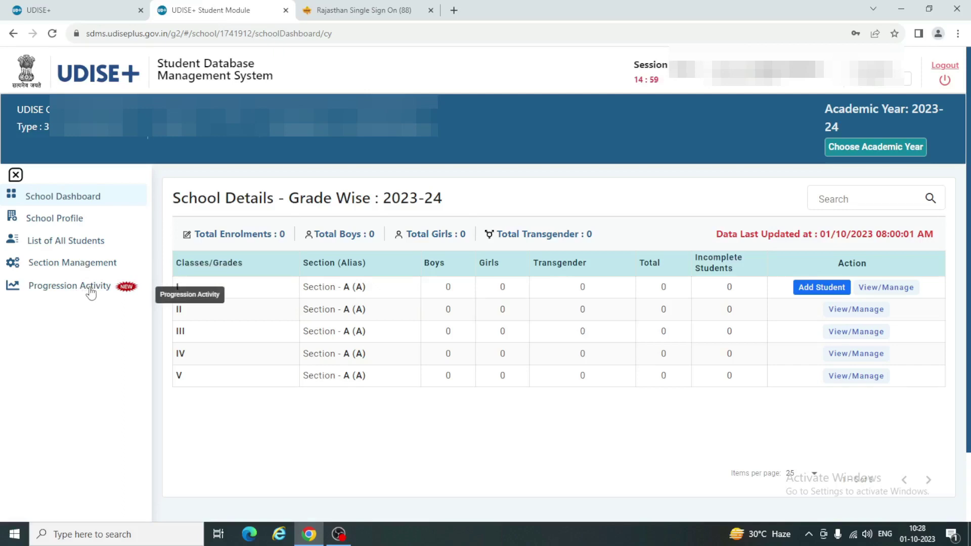
pyautogui.click(5, 8)
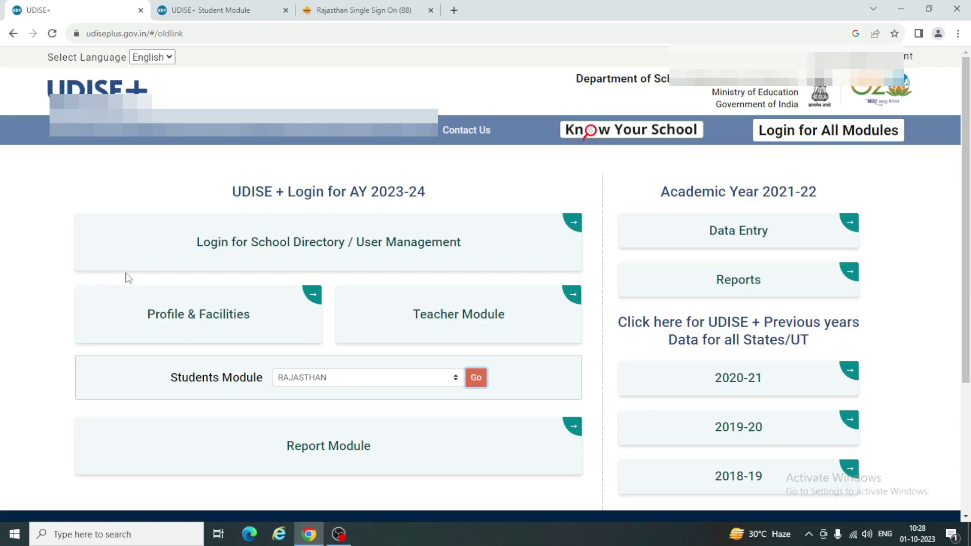
pyautogui.click(228, 12)
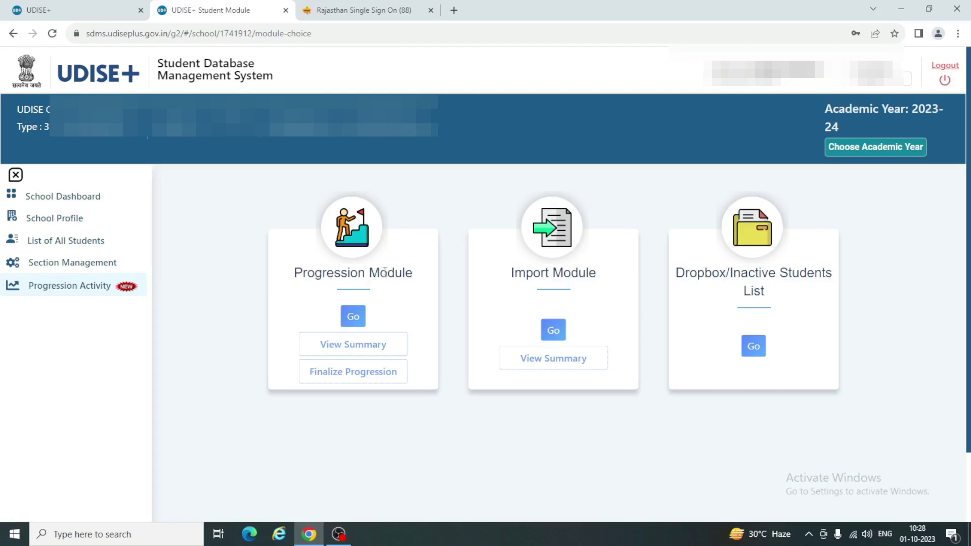
# Check the 2022-23 promotion summary, then return and open the Progression Module list.
pyautogui.click(362, 349)
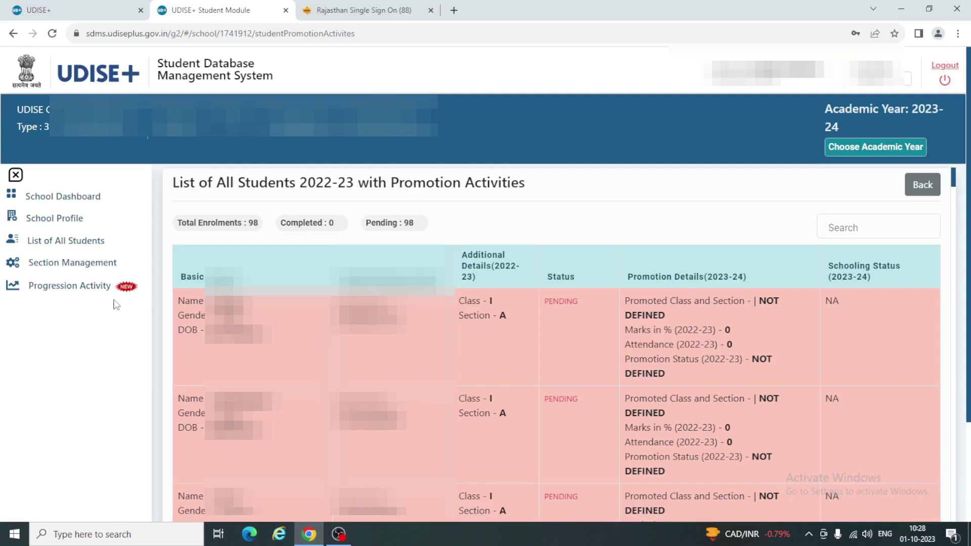
pyautogui.click(939, 193)
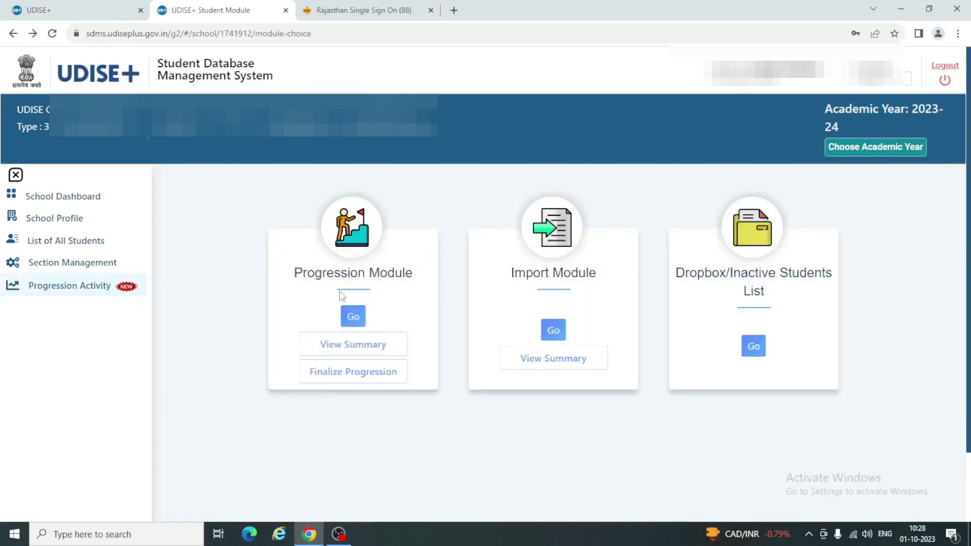
pyautogui.click(353, 316)
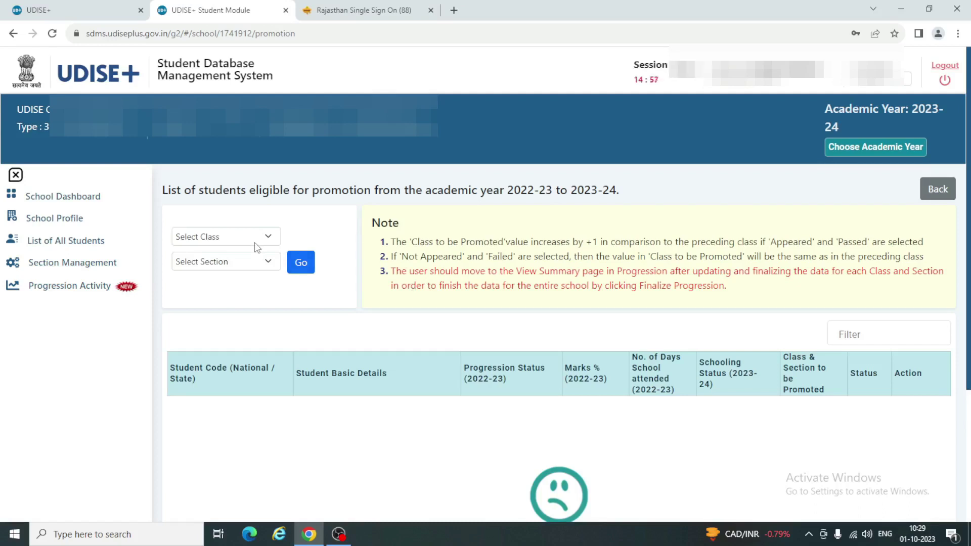
# Load the student list for Class I, Section A.
pyautogui.click(227, 238)
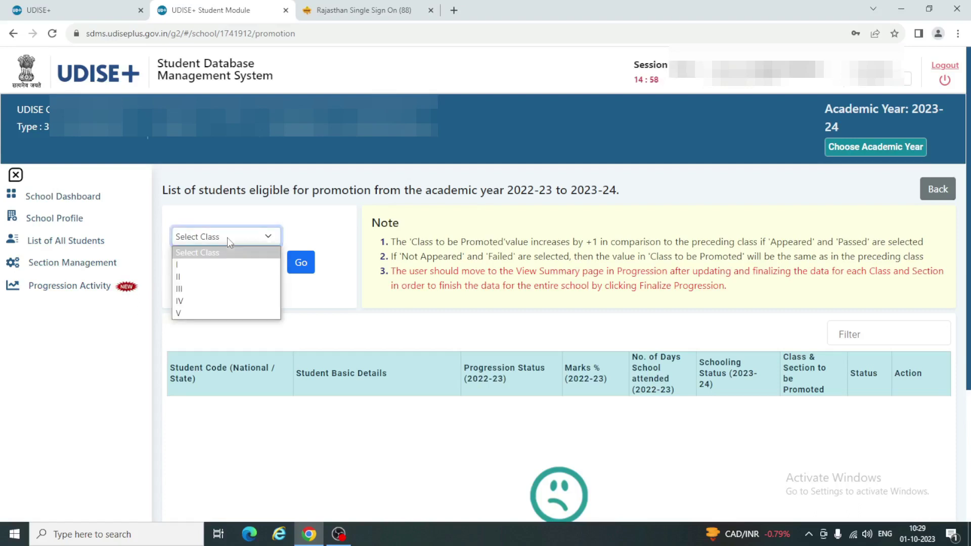
pyautogui.click(183, 269)
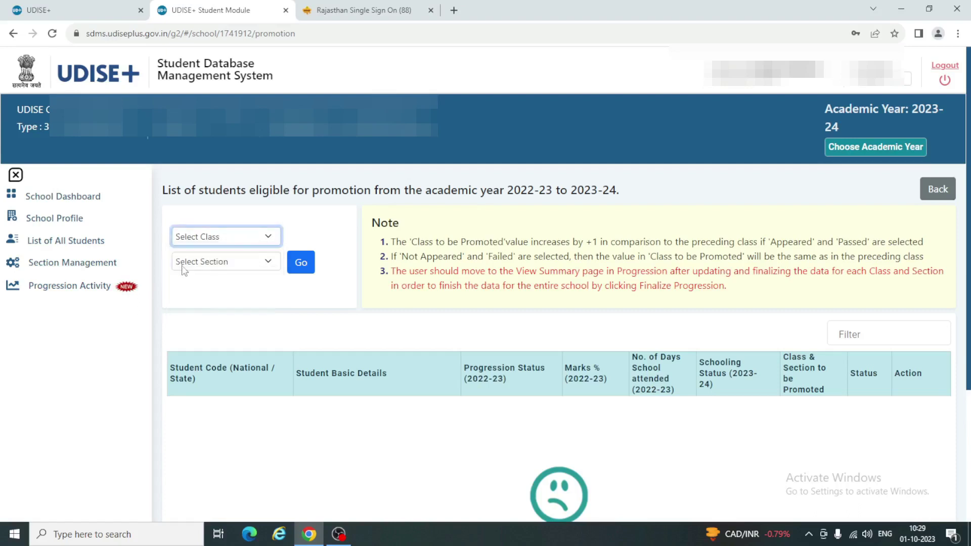
pyautogui.click(246, 266)
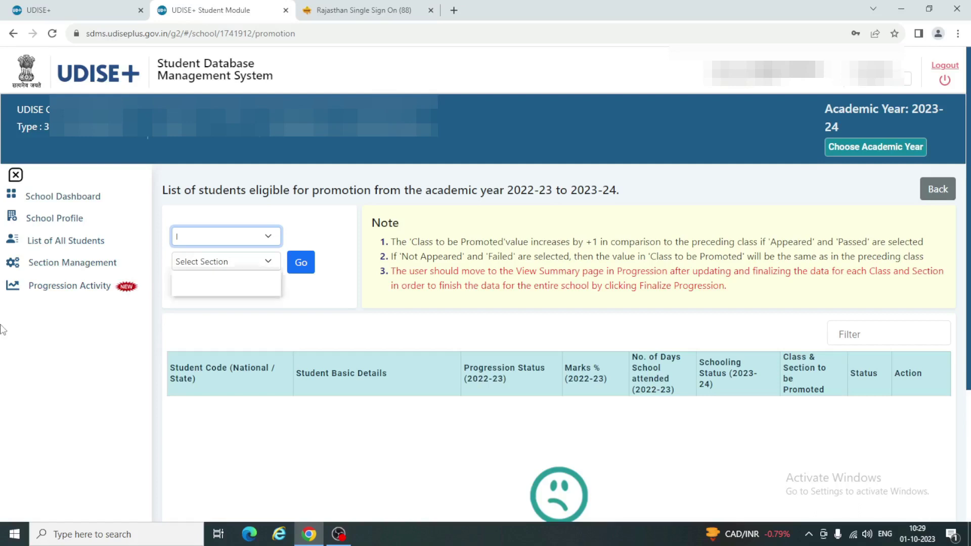
pyautogui.click(222, 261)
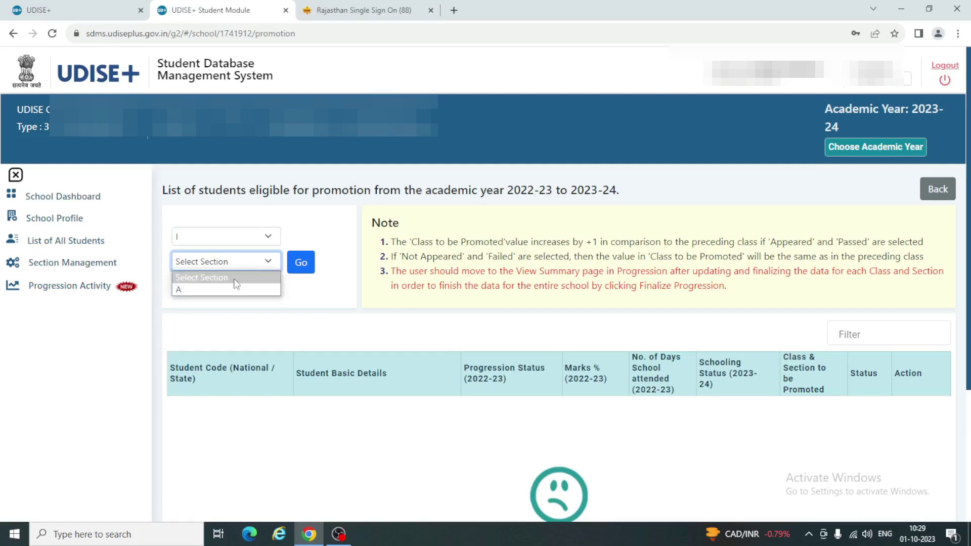
pyautogui.click(208, 291)
pyautogui.click(301, 267)
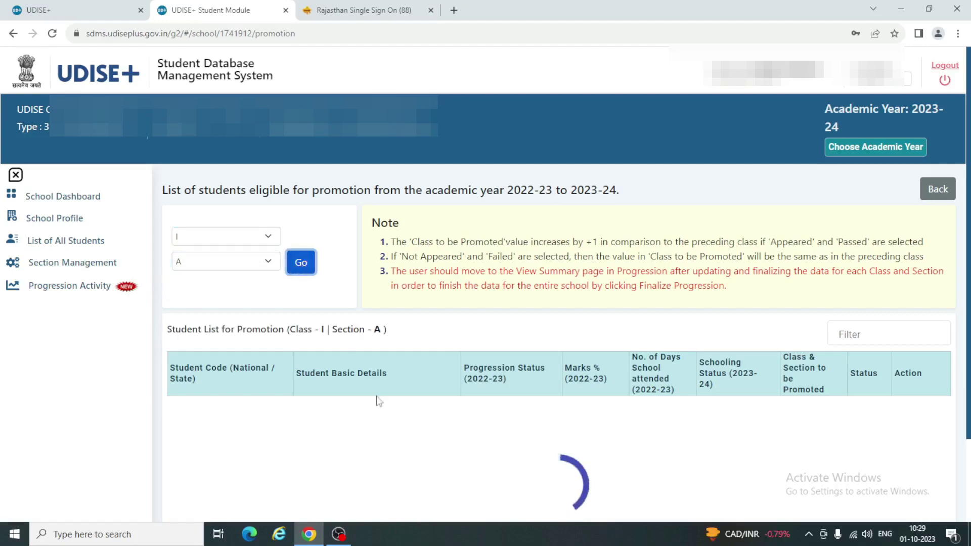
pyautogui.scroll(-5, 375, 418)
# Open the first student's Progression Status dropdown in the table.
pyautogui.scroll(2, 374, 417)
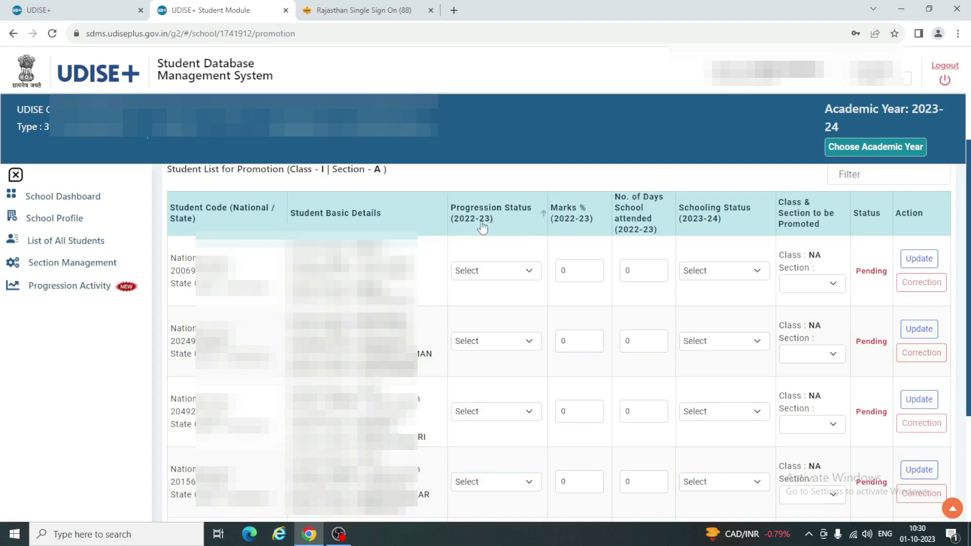
pyautogui.click(529, 274)
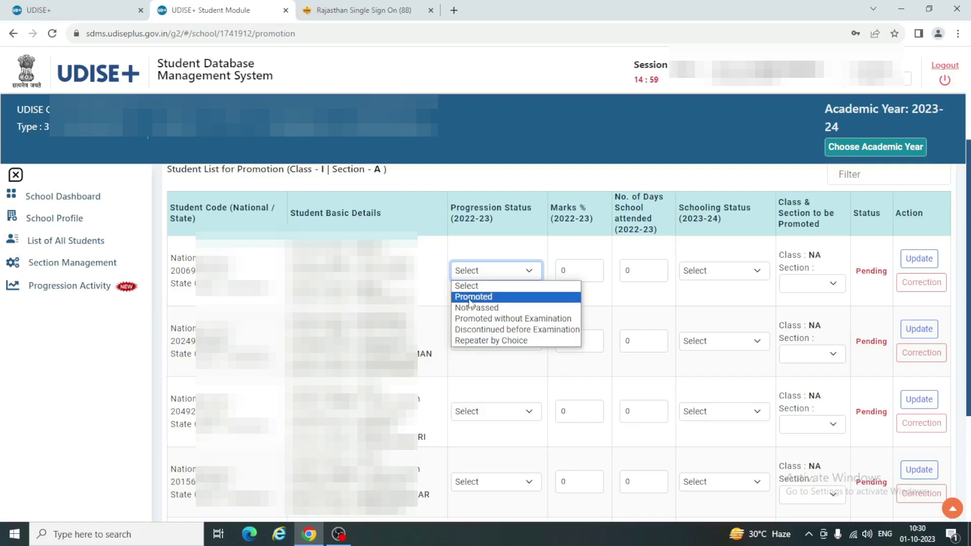
# Mark the first student Promoted with 90 marks and 368 days attended.
pyautogui.click(470, 300)
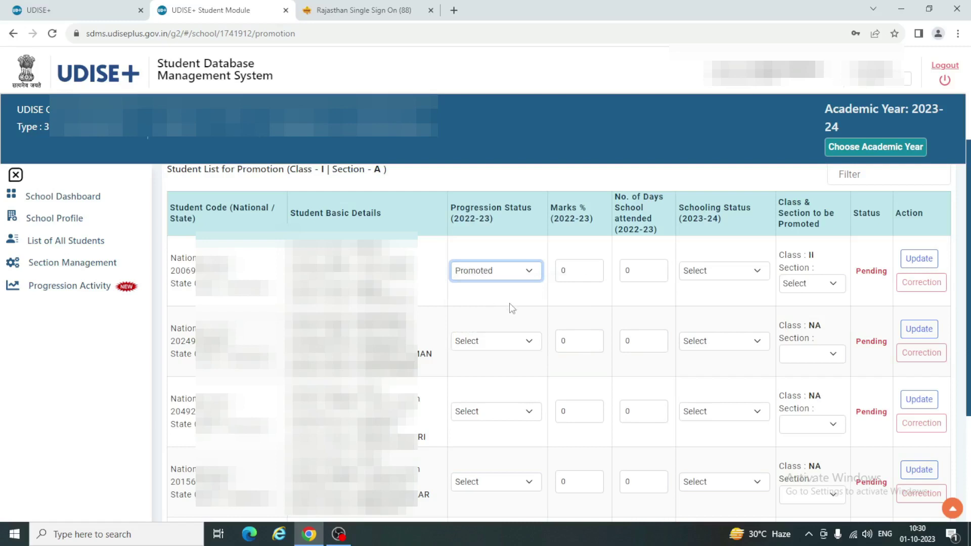
pyautogui.doubleClick(579, 273)
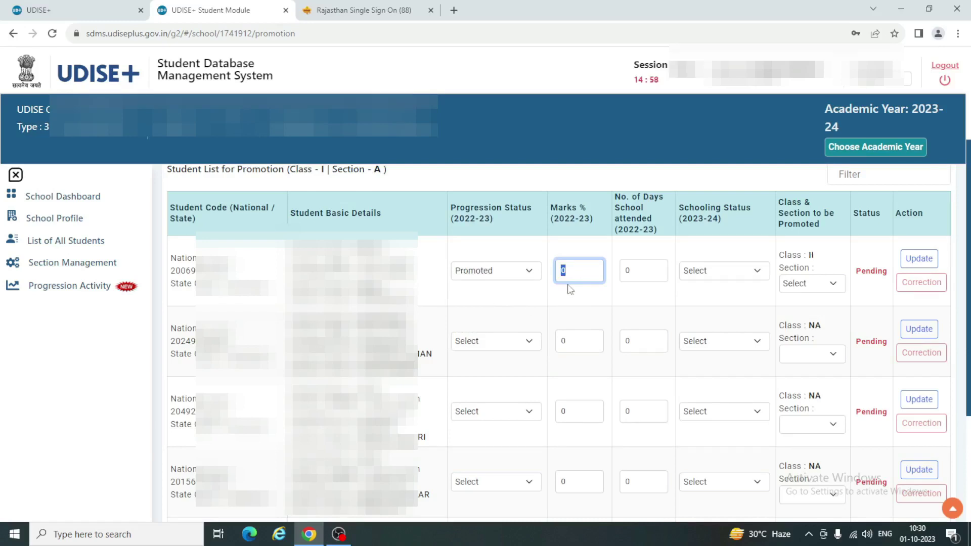
pyautogui.write('90.')
pyautogui.press('BackSpace')
pyautogui.press('Tab')
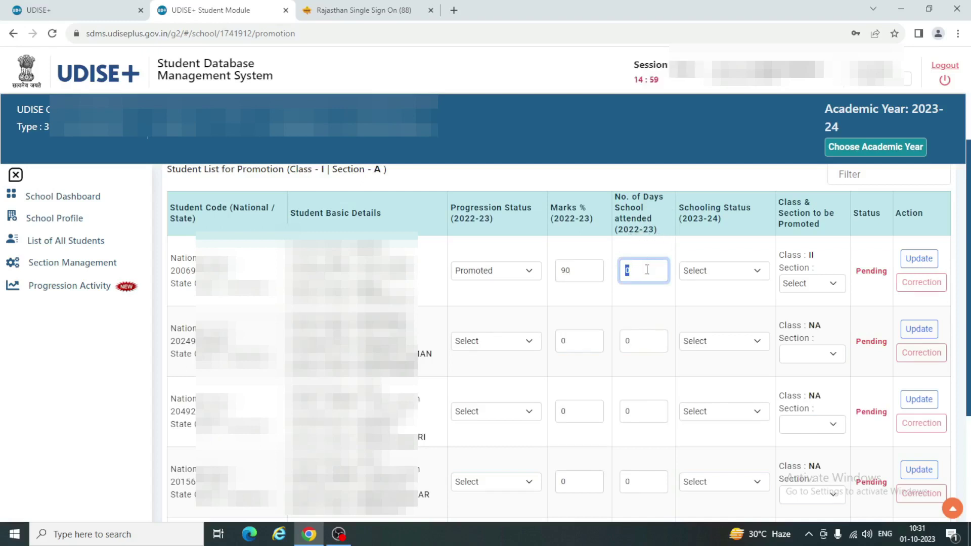
pyautogui.click(647, 269)
pyautogui.press('BackSpace')
pyautogui.write('368')
pyautogui.click(725, 303)
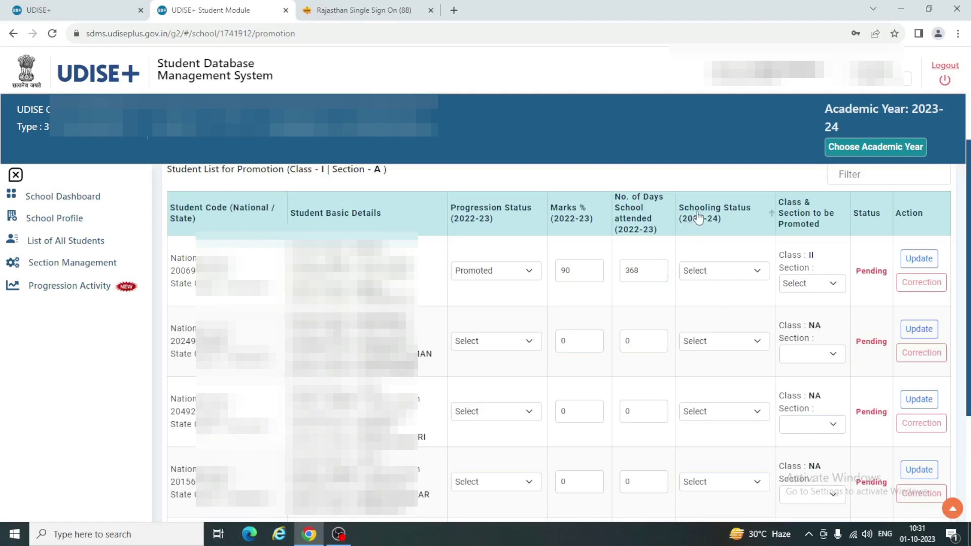
pyautogui.click(740, 272)
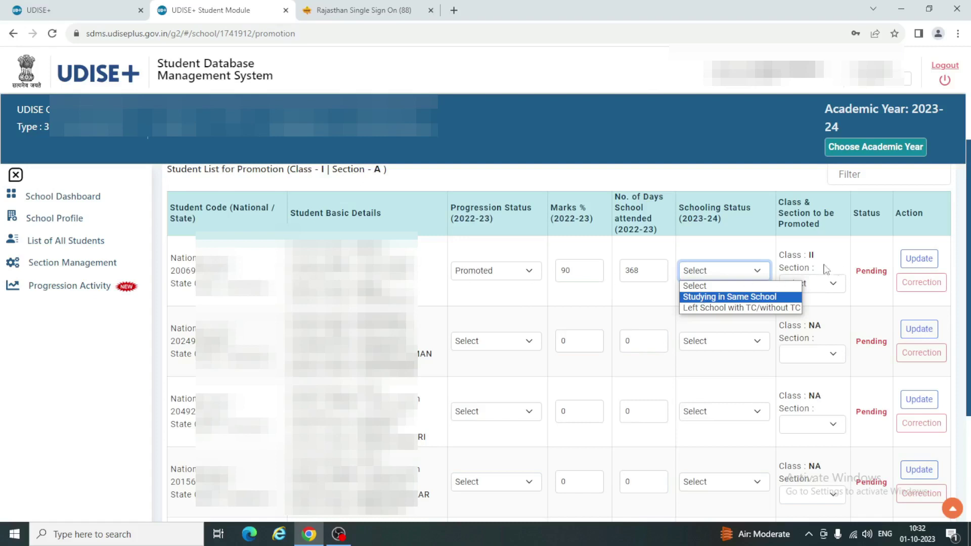
# Set row 1 to Studying in Same School, section A of Class II, and save.
pyautogui.moveTo(779, 255); pyautogui.dragTo(811, 255)
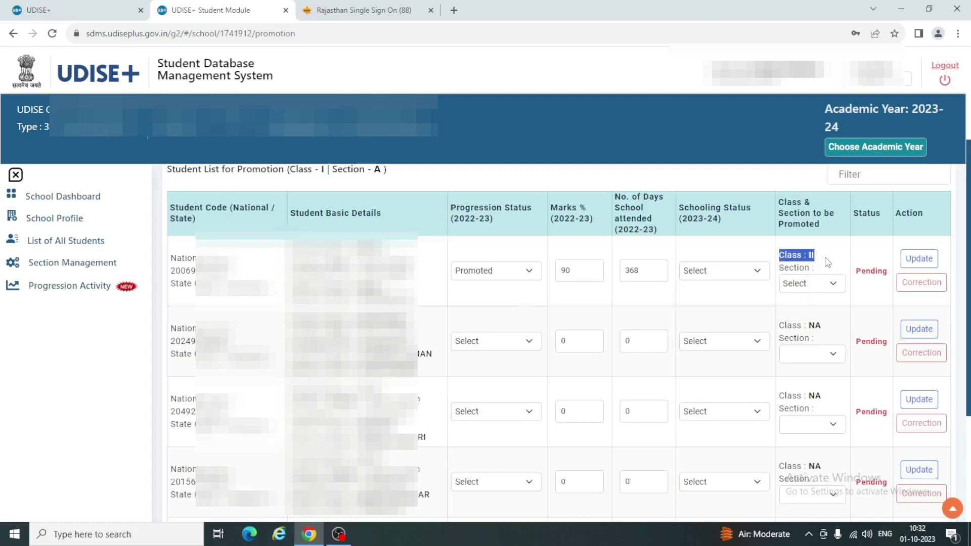
pyautogui.click(828, 259)
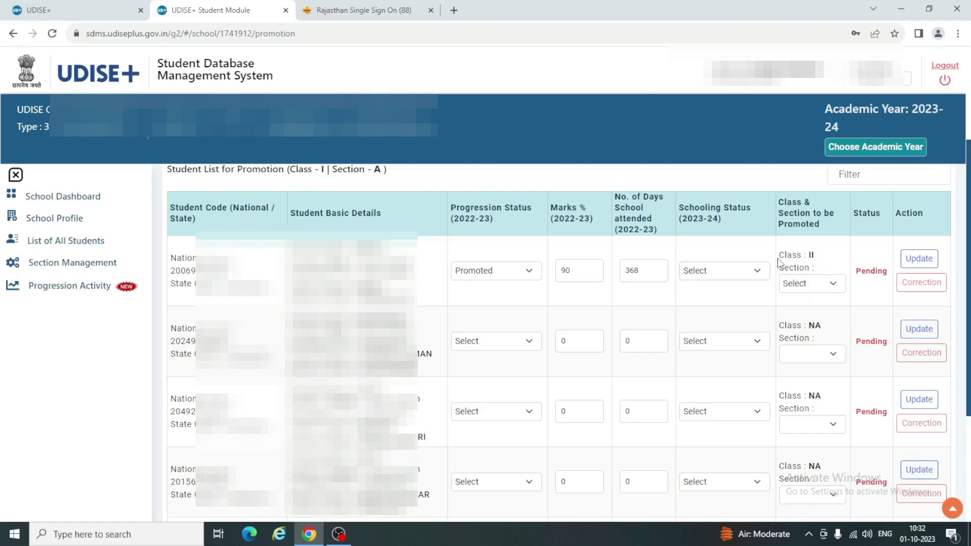
pyautogui.moveTo(779, 255); pyautogui.dragTo(832, 257)
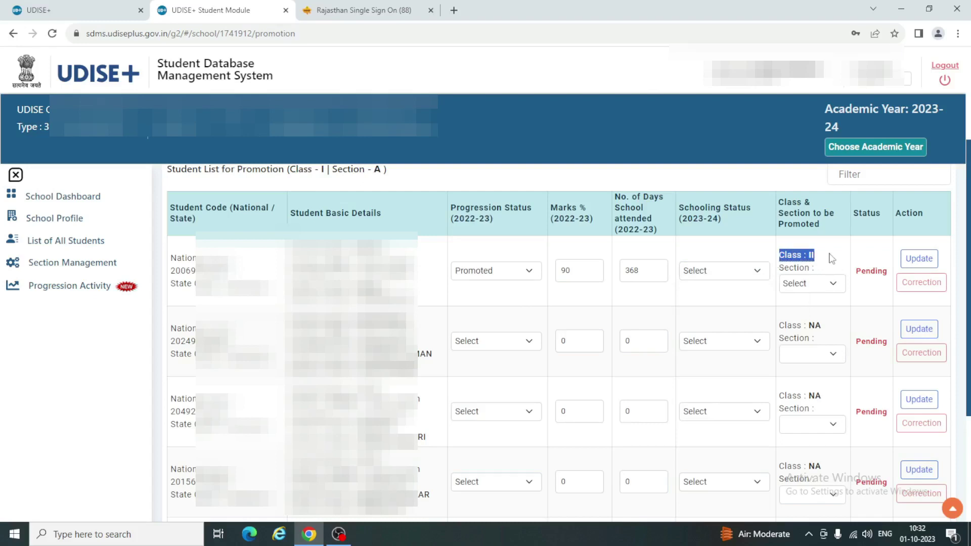
pyautogui.click(707, 273)
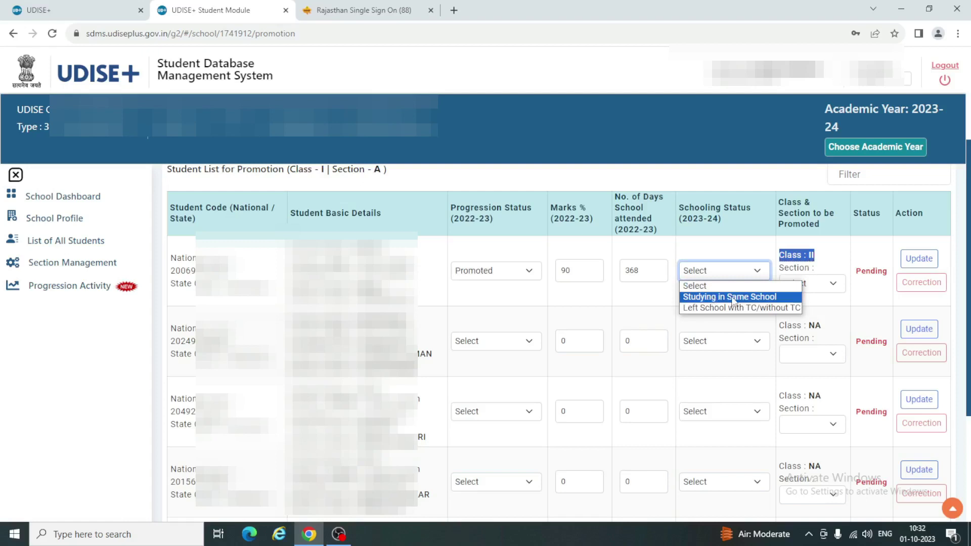
pyautogui.click(718, 297)
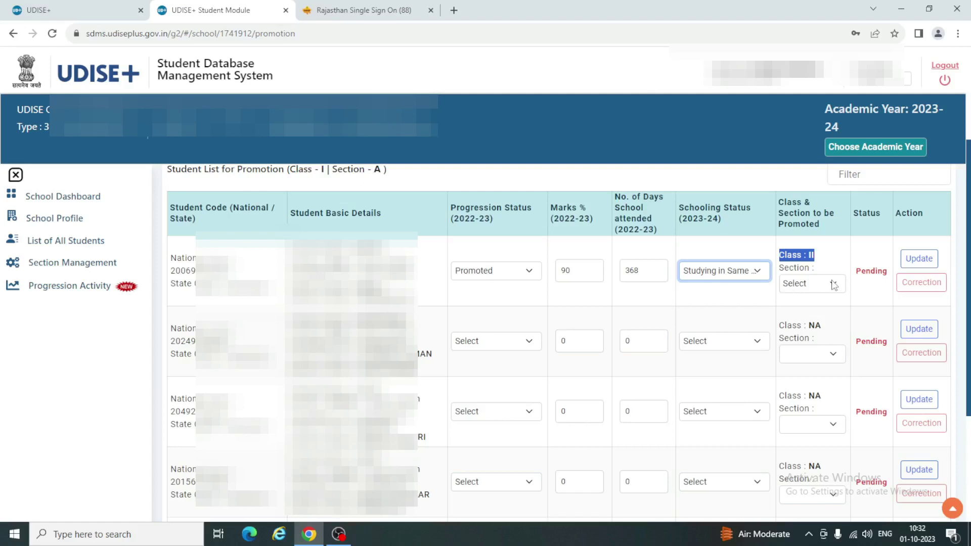
pyautogui.click(805, 283)
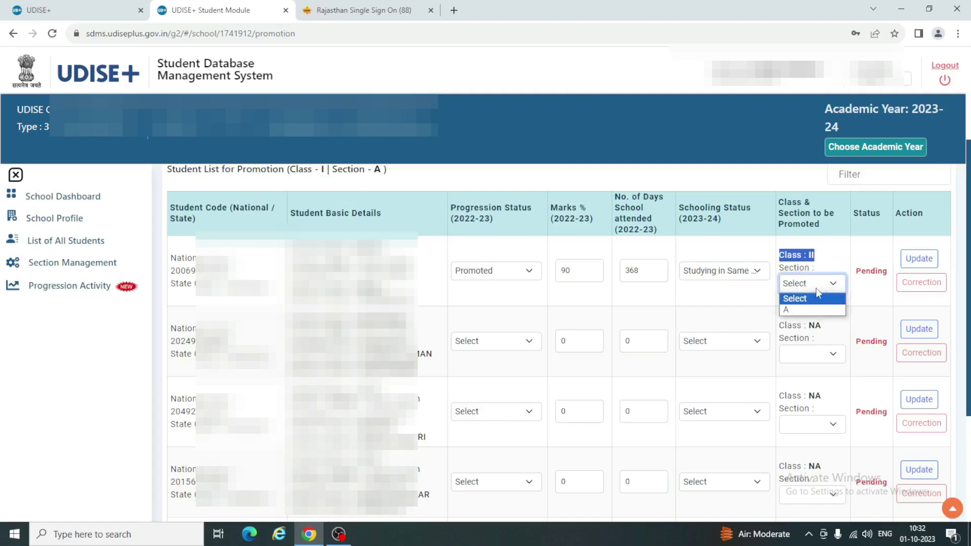
pyautogui.click(797, 312)
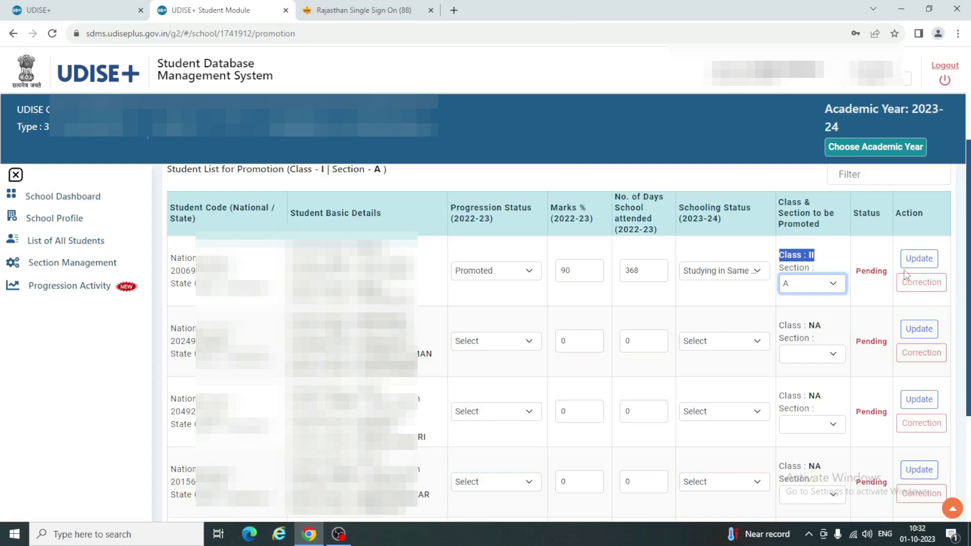
pyautogui.click(915, 260)
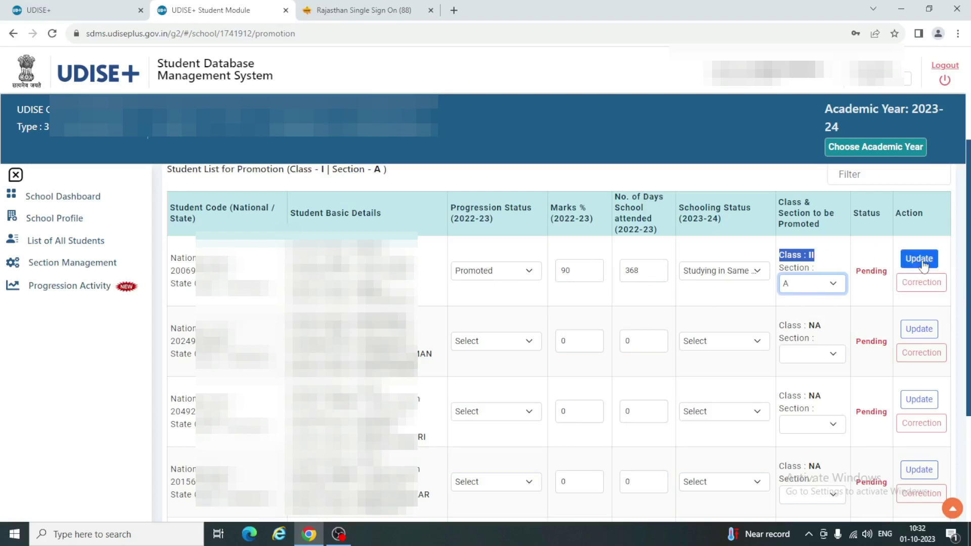
# Submit row 1's promotion details with Update; the row still shows Pending.
pyautogui.click(919, 258)
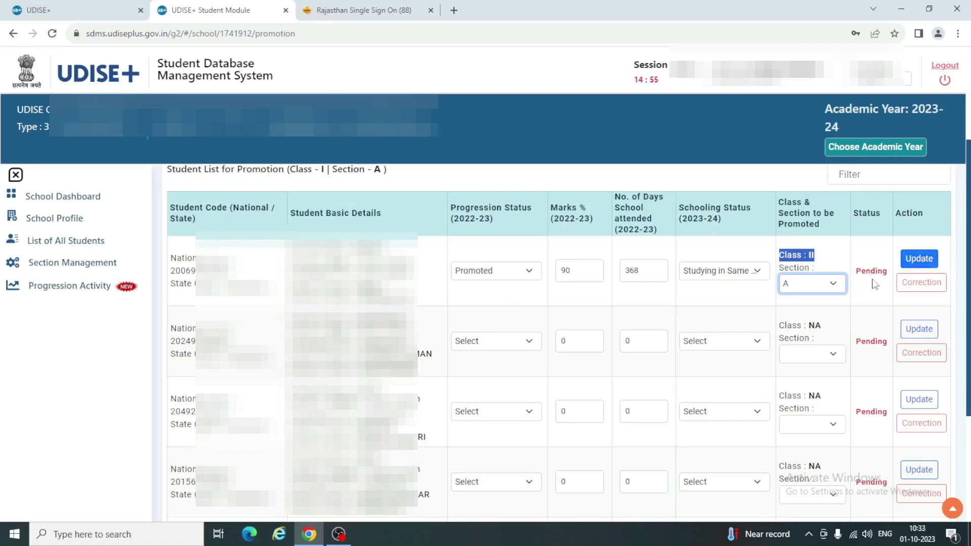
pyautogui.click(919, 259)
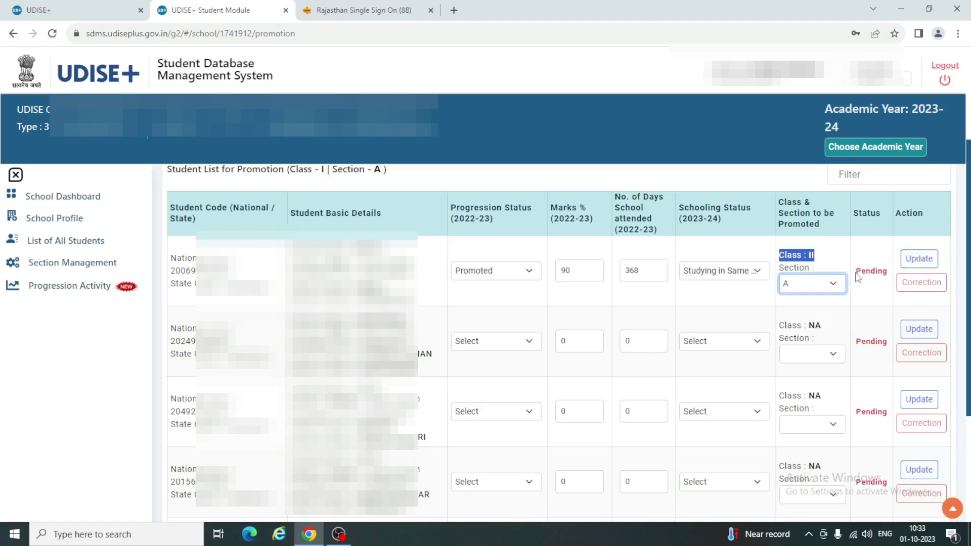
pyautogui.moveTo(857, 273); pyautogui.dragTo(892, 278)
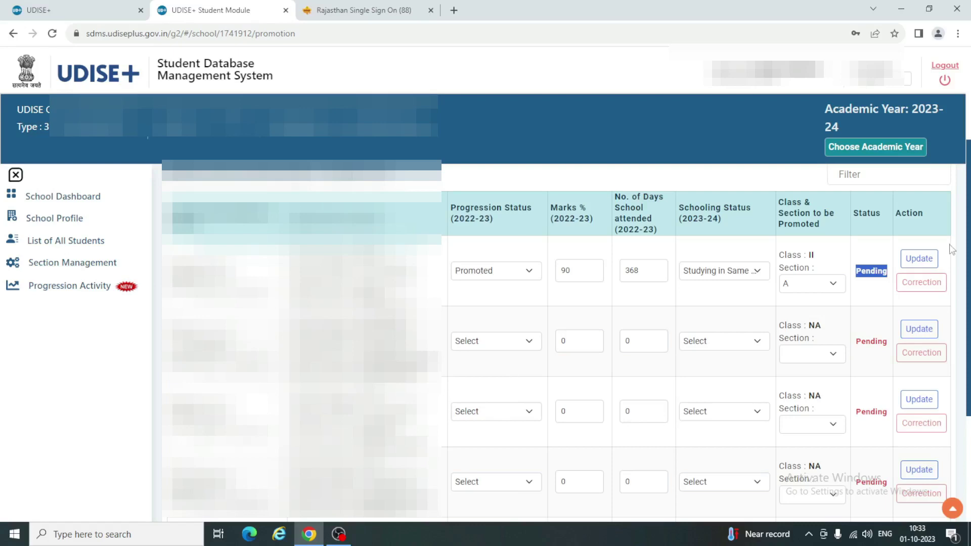
pyautogui.scroll(-3, 354, 430)
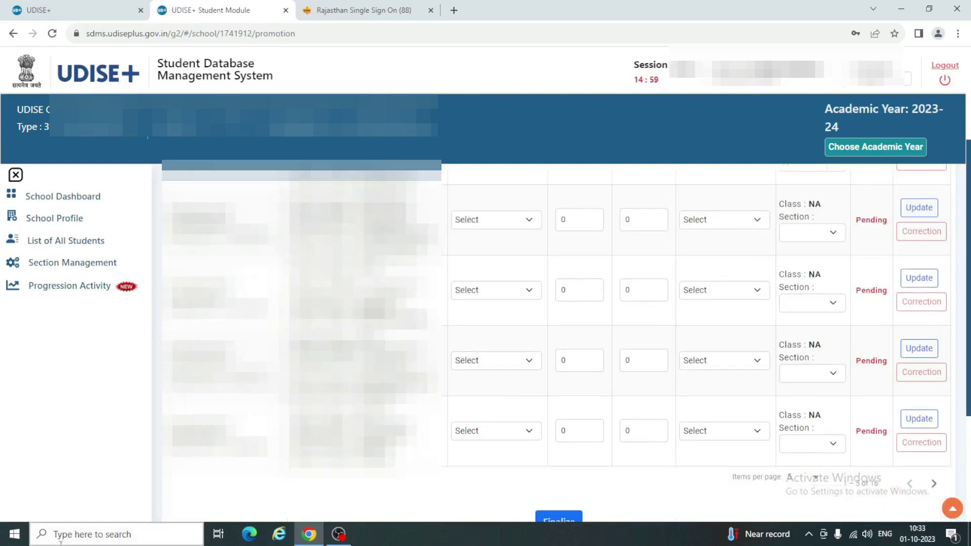
pyautogui.click(61, 539)
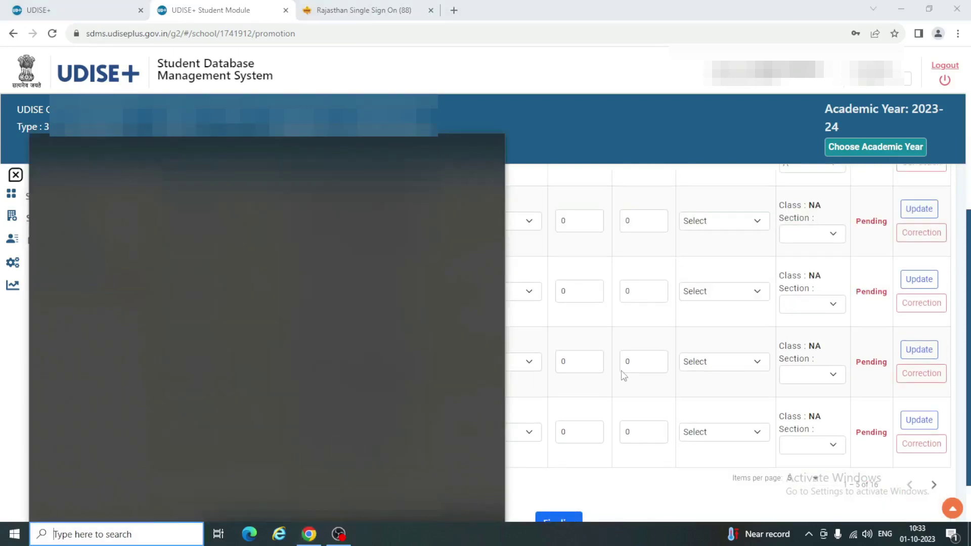
pyautogui.click(623, 376)
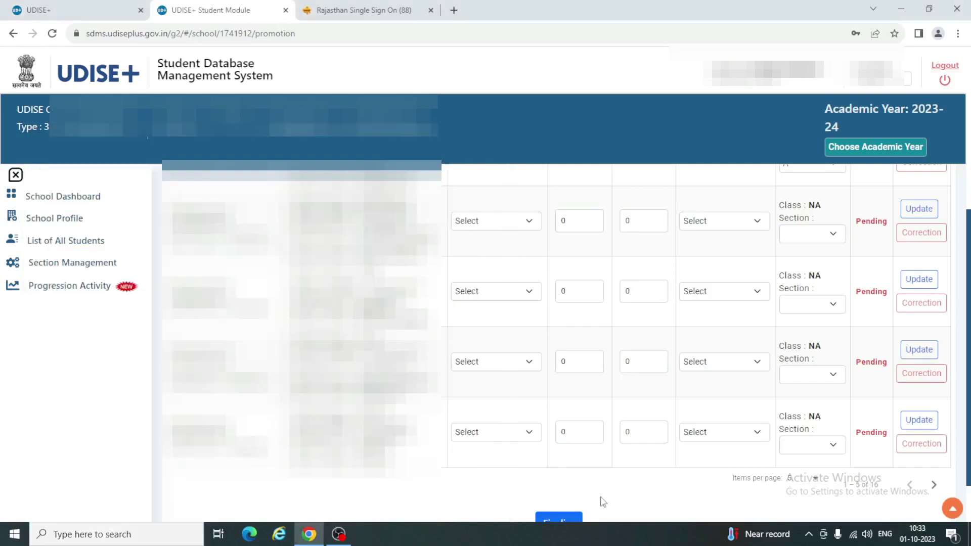
pyautogui.scroll(-2, 602, 502)
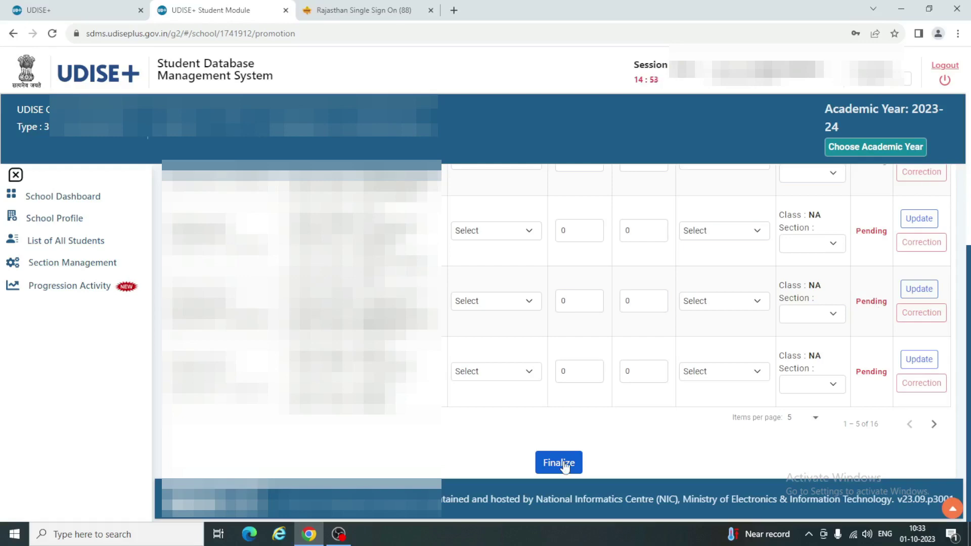
pyautogui.scroll(5, 565, 465)
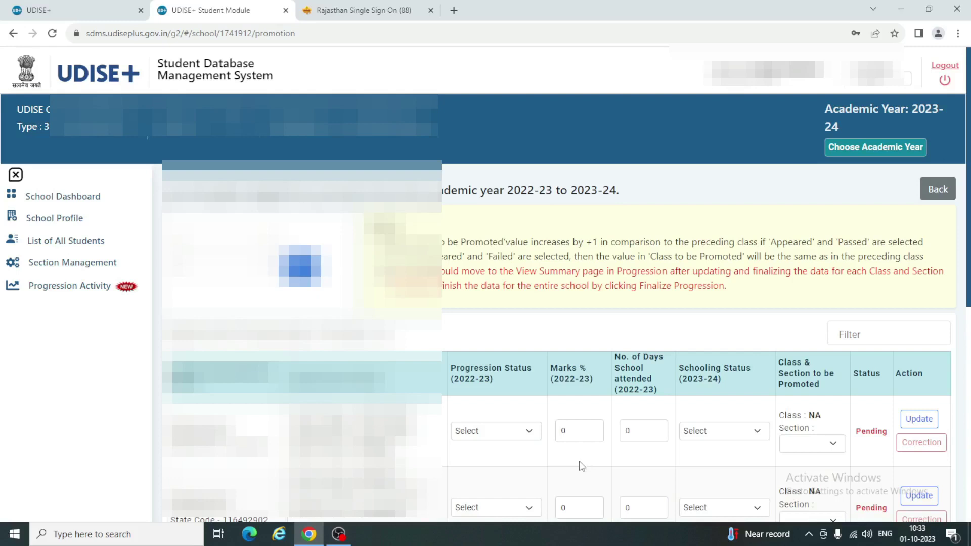
pyautogui.scroll(-8, 610, 470)
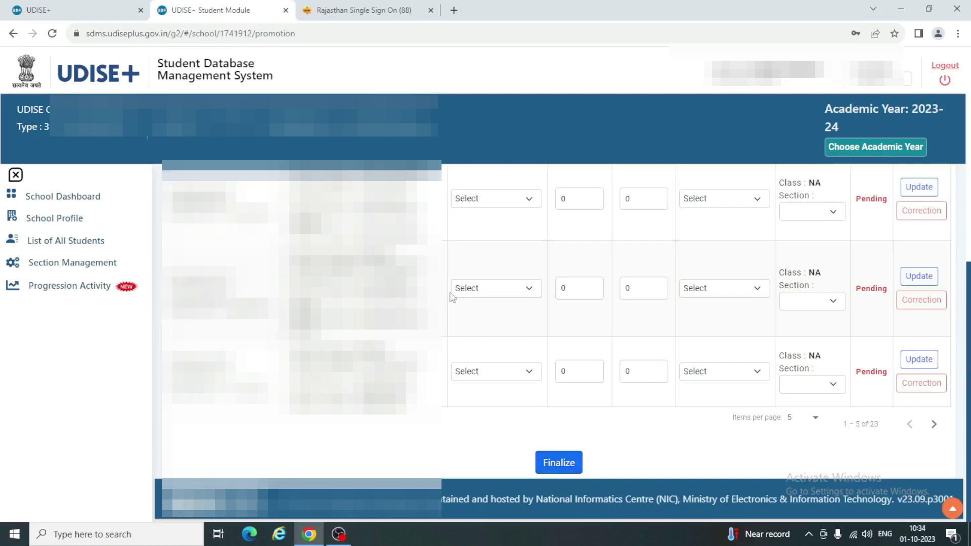
# Go back to Progression Activity to view the Progression, Import and Dropbox/Inactive Students modules.
pyautogui.click(75, 287)
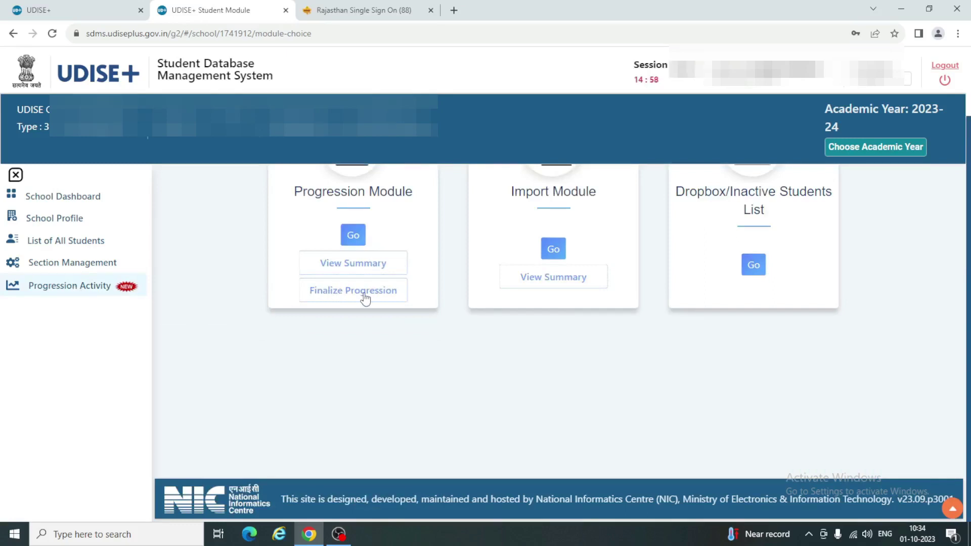
pyautogui.scroll(2, 364, 298)
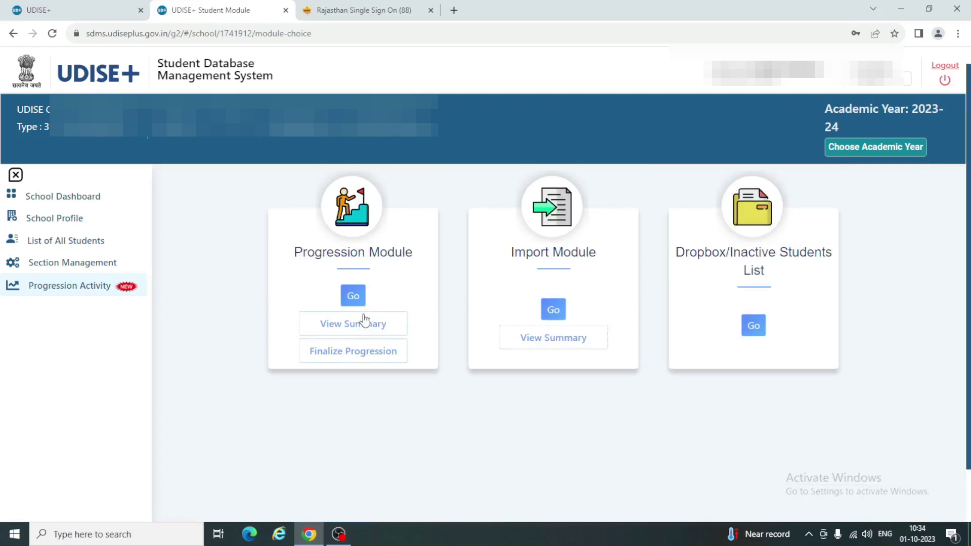